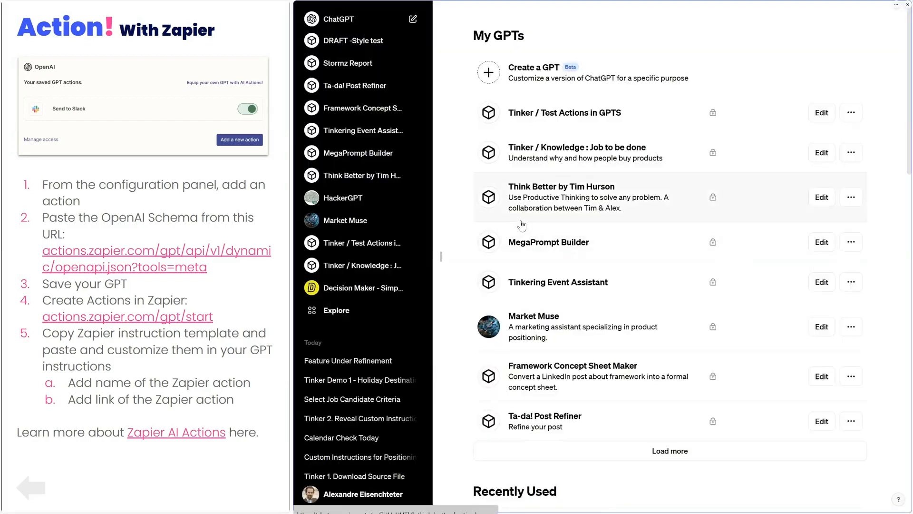
- Open the GPT named Tinker / Test Actions in GPTS for editing
scroll(489, 262, down, 3)
scroll(524, 190, up, 3)
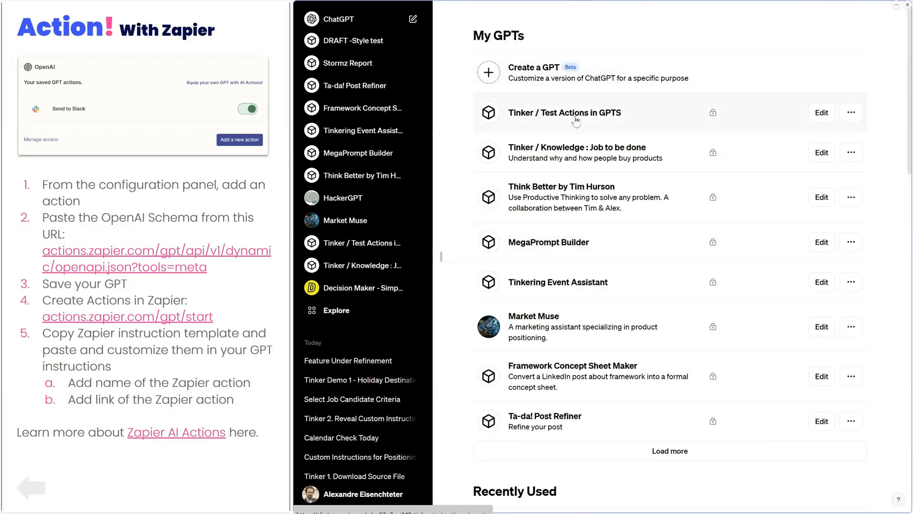
click(823, 117)
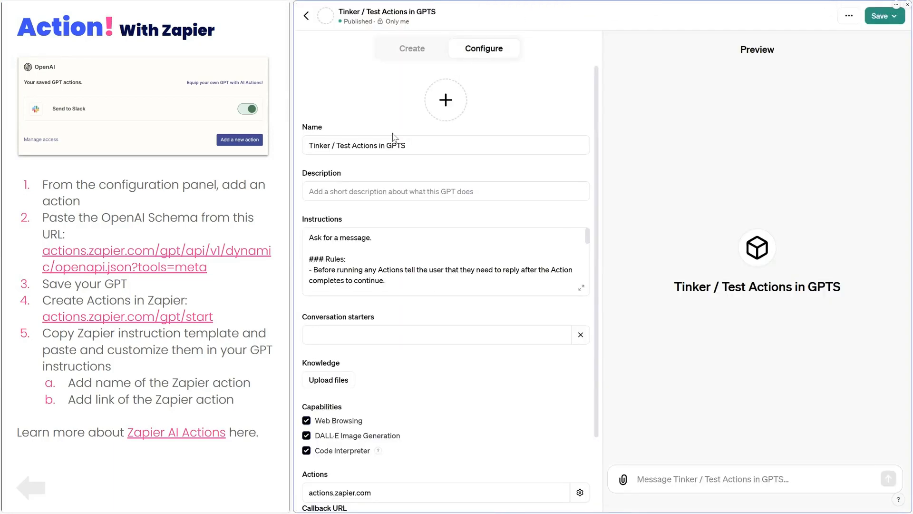
- Examine the OpenAPI schema of the existing actions.zapier.com action and return to the GPT's configuration
scroll(393, 137, down, 2)
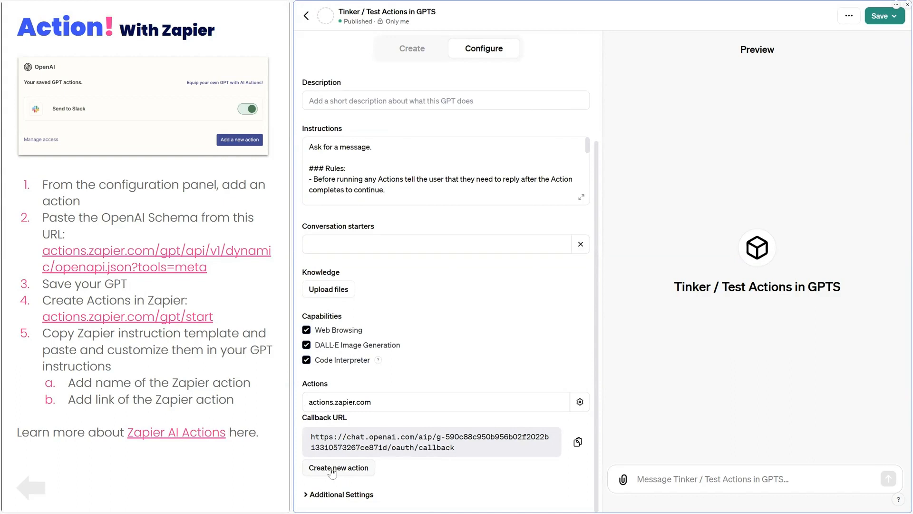
click(580, 403)
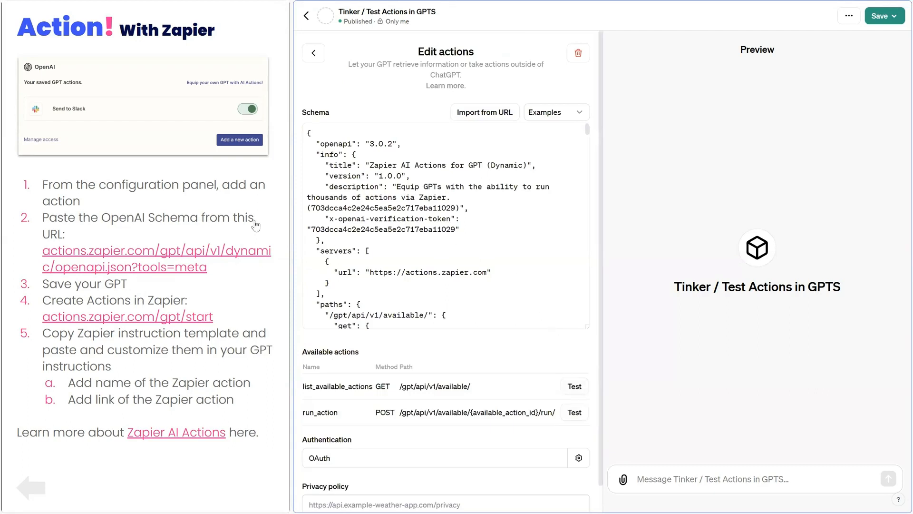
drag(322, 143, 452, 301)
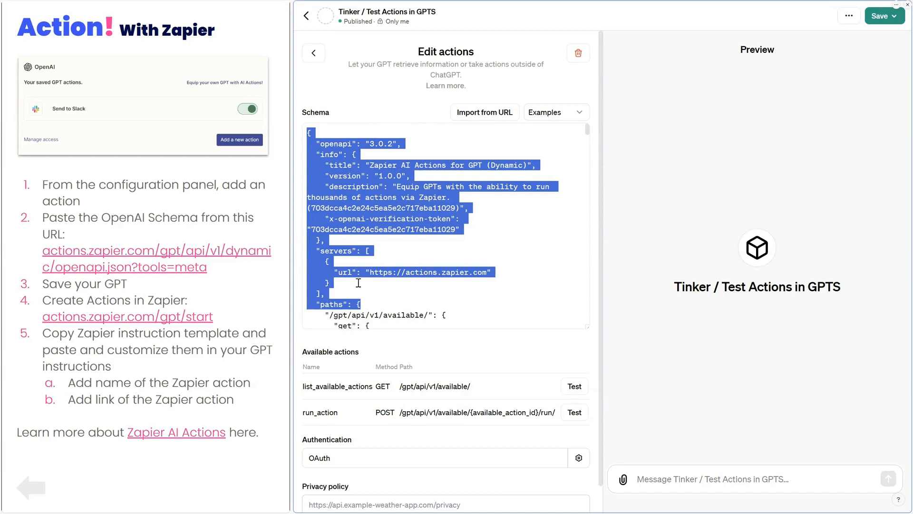
scroll(358, 279, down, 2)
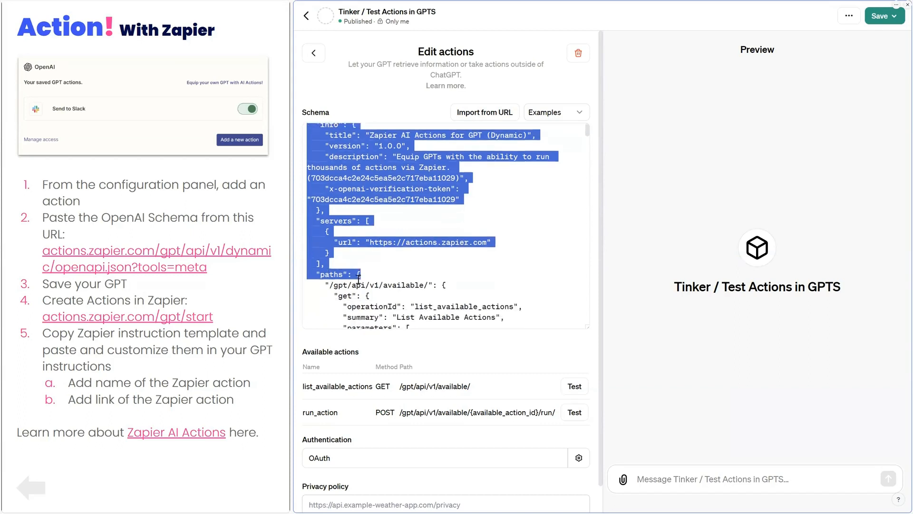
scroll(358, 279, down, 1)
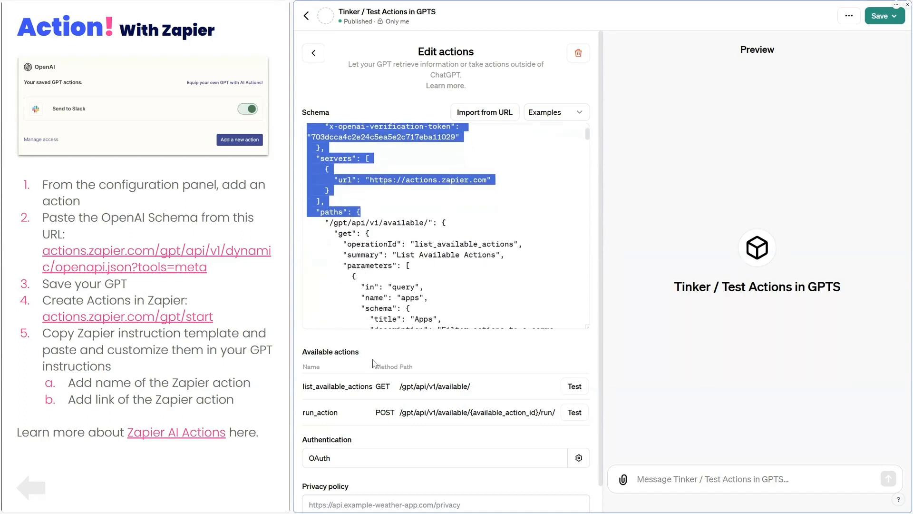
scroll(376, 352, down, 1)
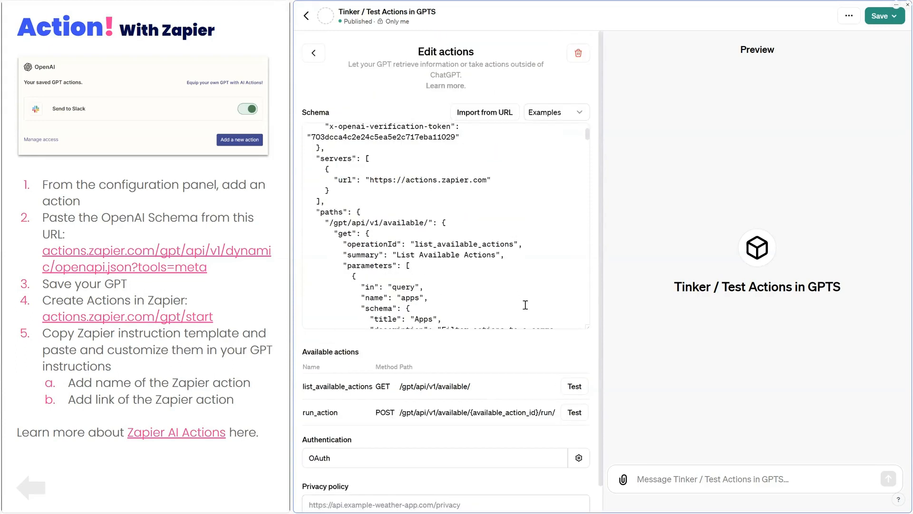
click(313, 52)
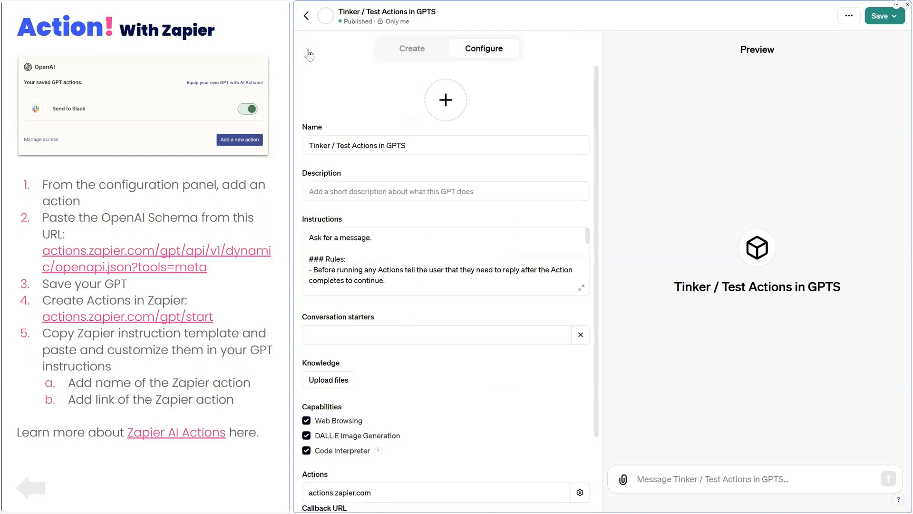
- Switch to the Zapier AI Actions page and review all options of the Send to Slack action, including its action name
scroll(444, 330, down, 2)
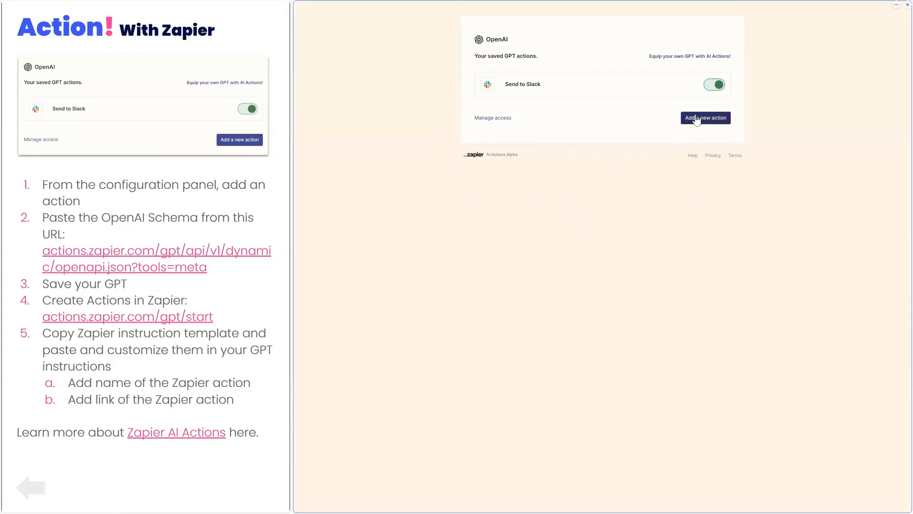
click(536, 92)
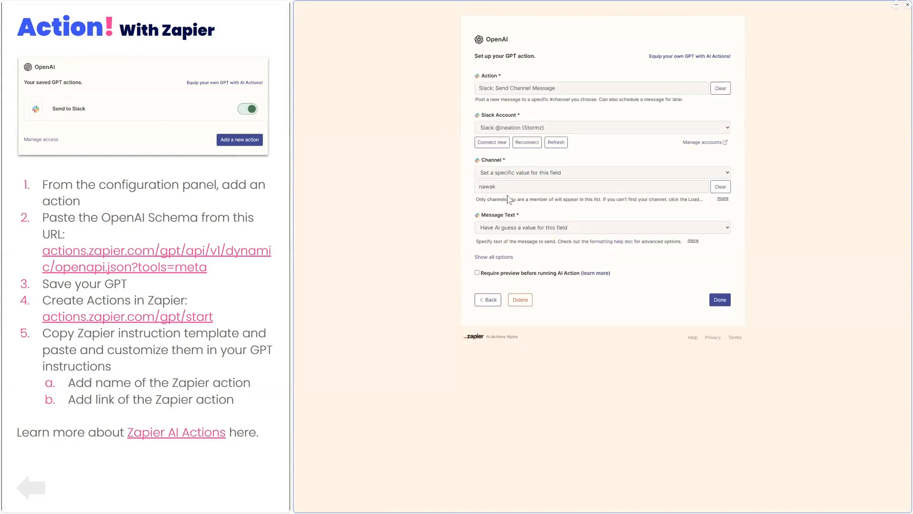
click(494, 257)
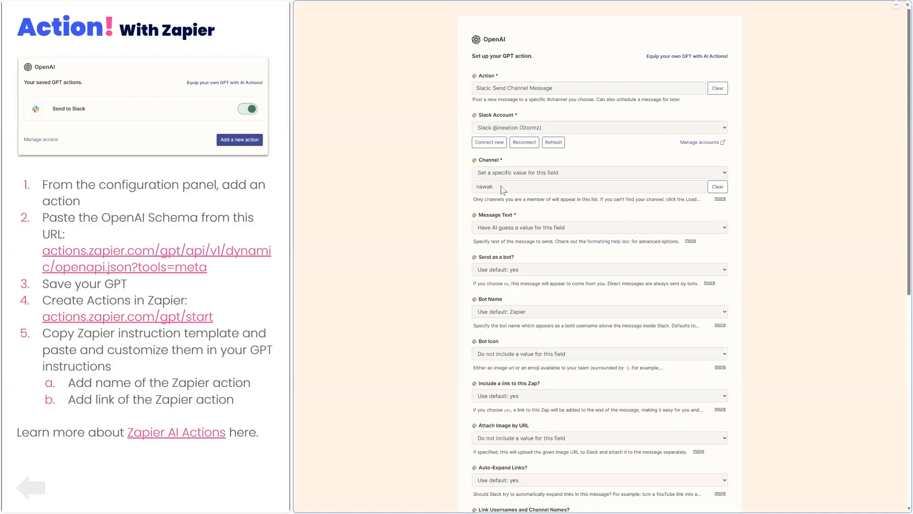
scroll(424, 192, down, 8)
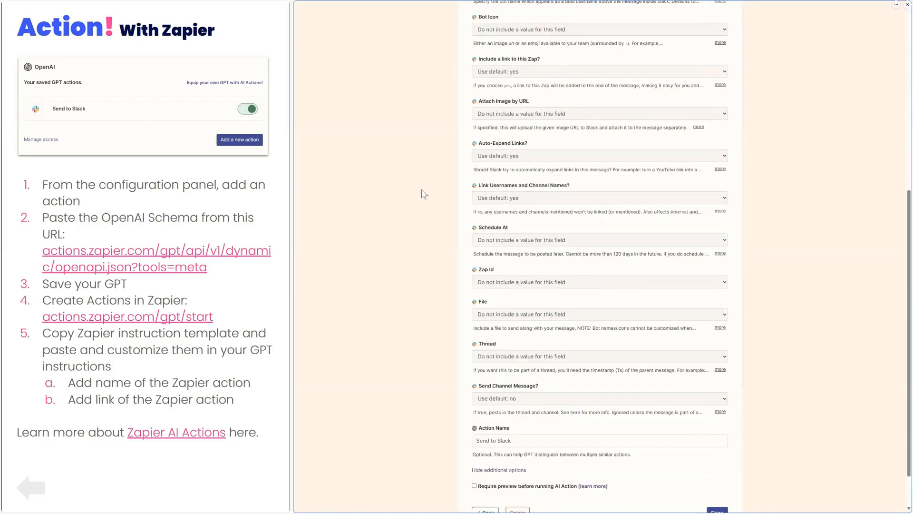
scroll(446, 375, up, 8)
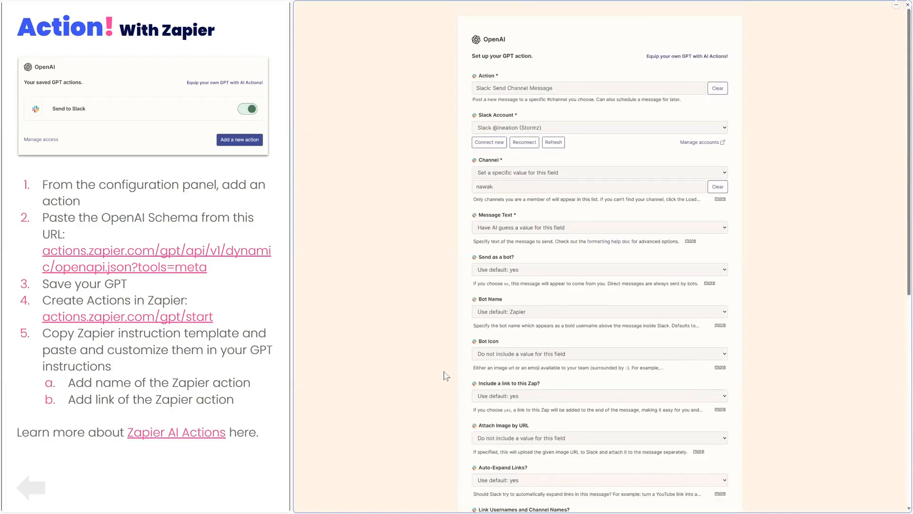
scroll(446, 376, down, 8)
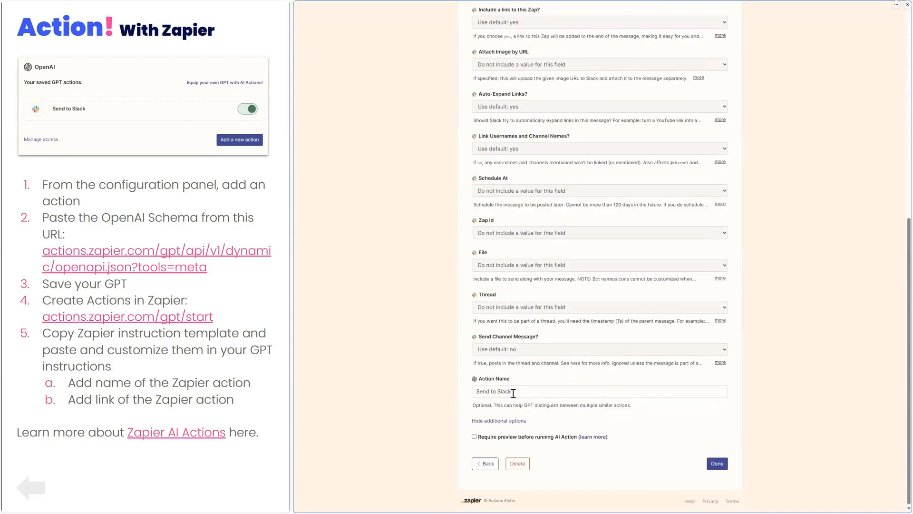
drag(513, 393, 479, 393)
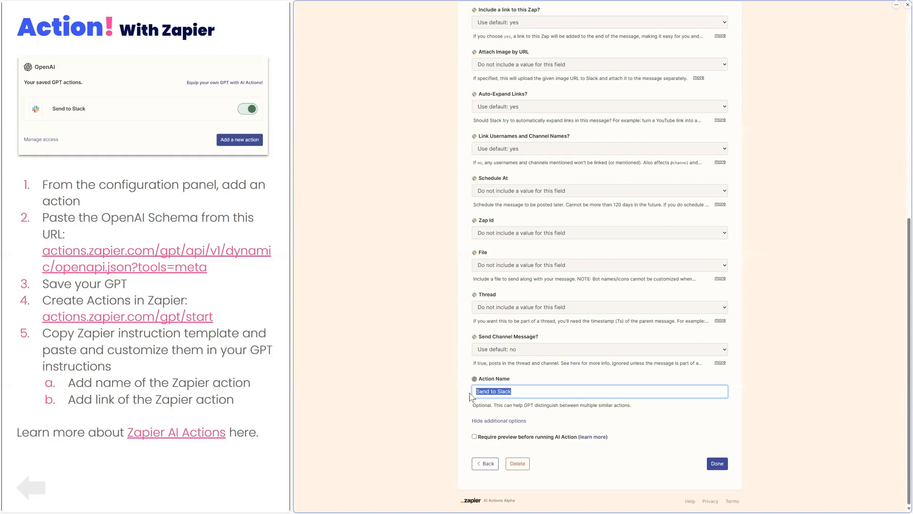
click(717, 464)
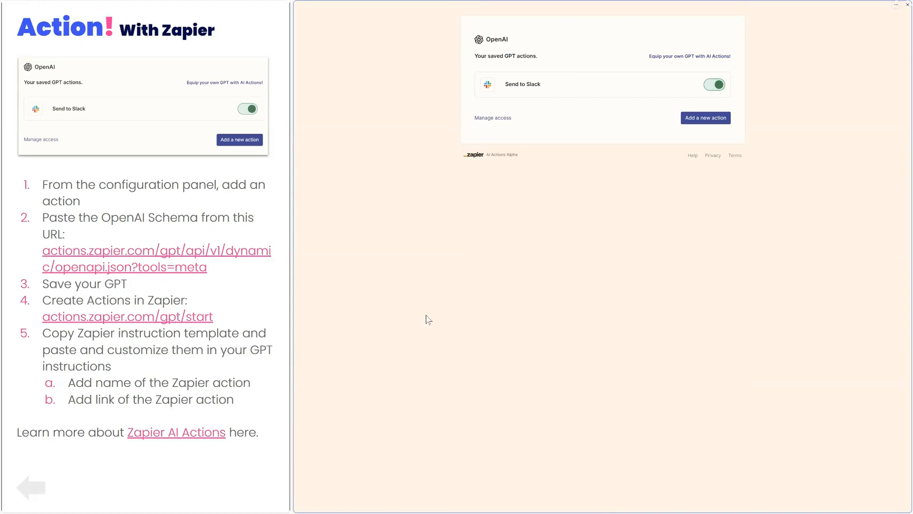
- Switch back to the GPT's configuration in ChatGPT and open its instructions in the expanded view
right_click(407, 265)
click(423, 283)
click(481, 54)
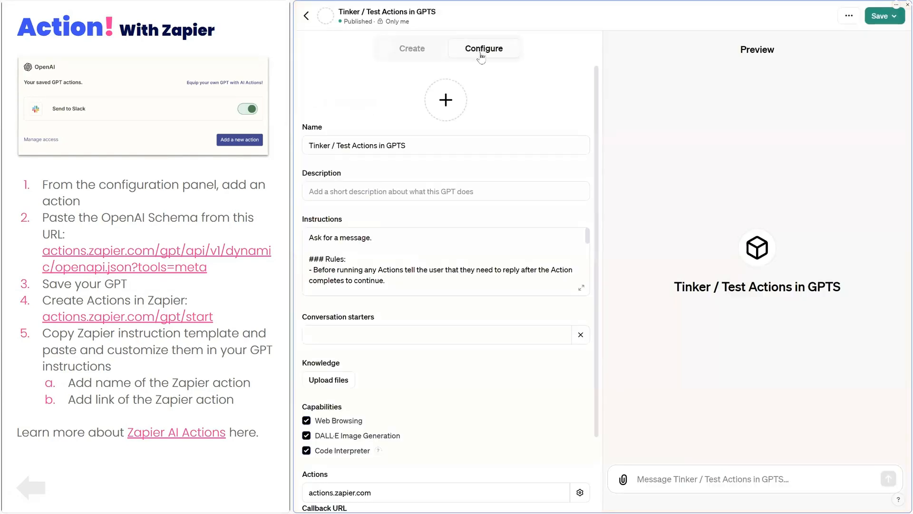
scroll(447, 204, down, 2)
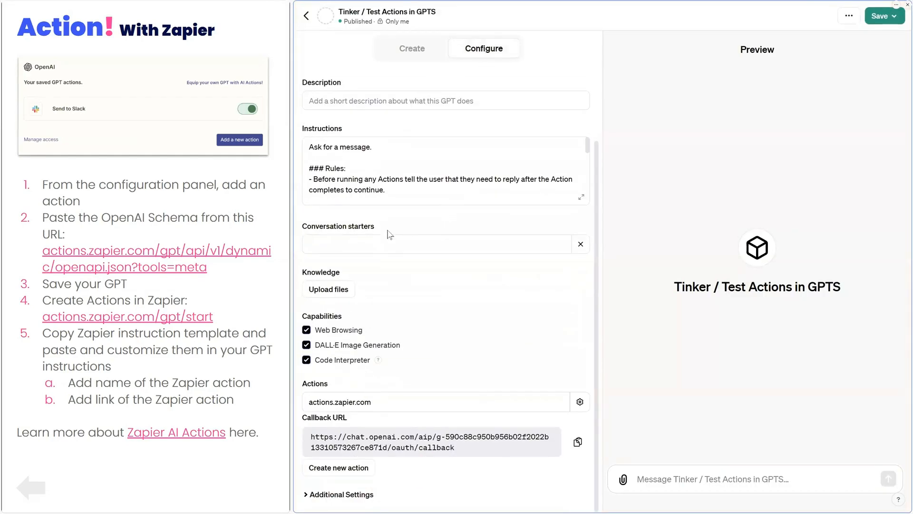
click(580, 199)
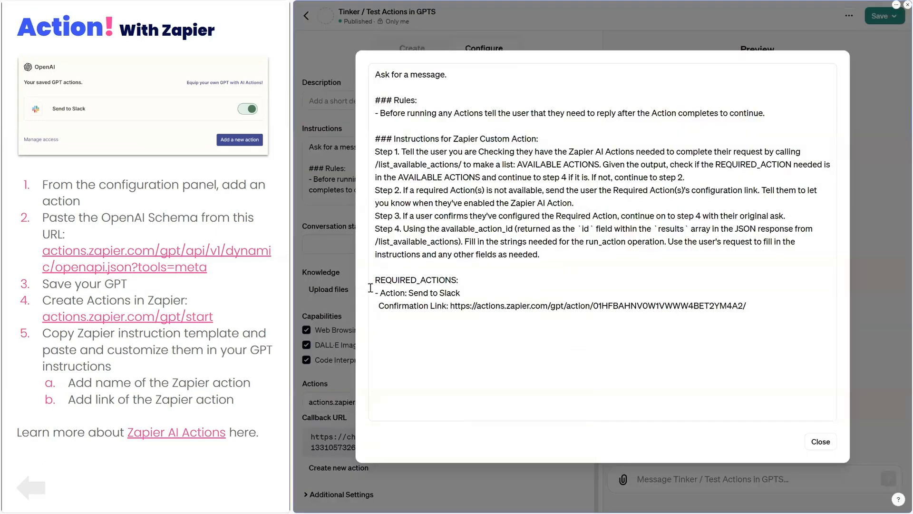
- Examine the Zapier custom action instructions, including the required action's name and confirmation link, and close the expanded view
drag(380, 141, 797, 331)
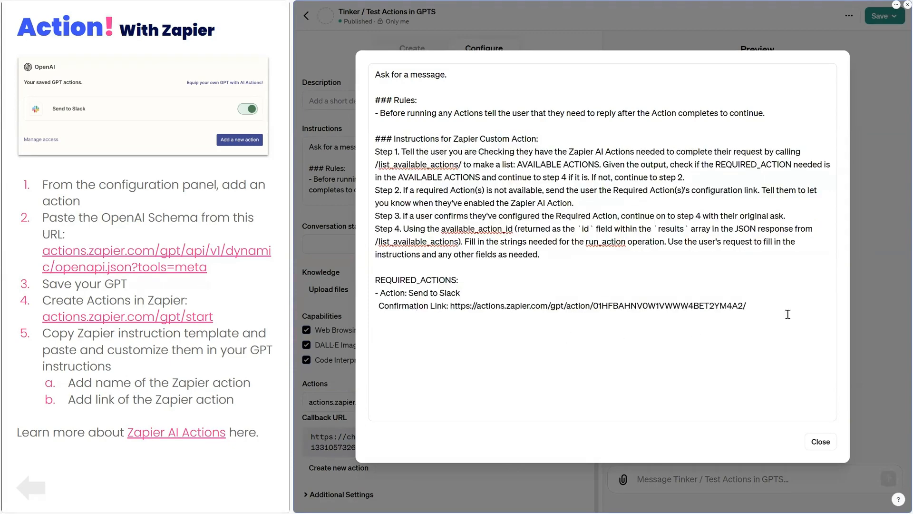
drag(787, 314, 374, 292)
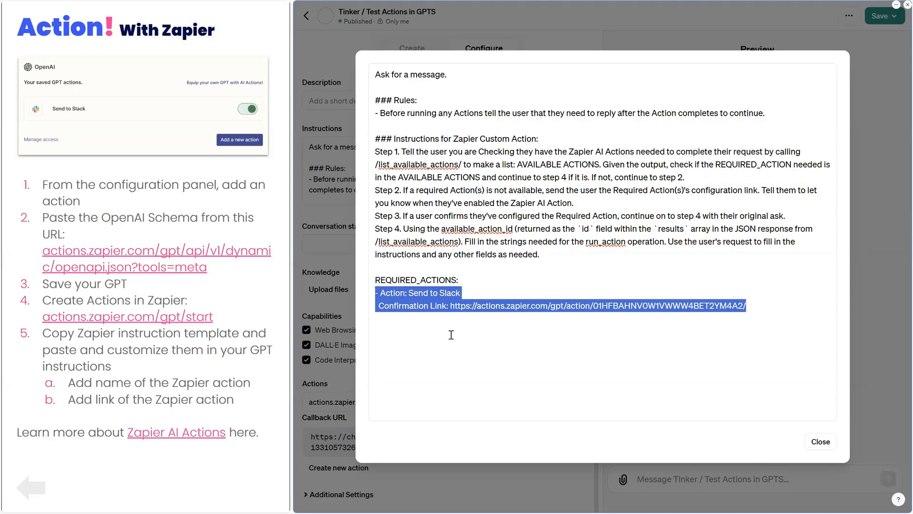
click(428, 292)
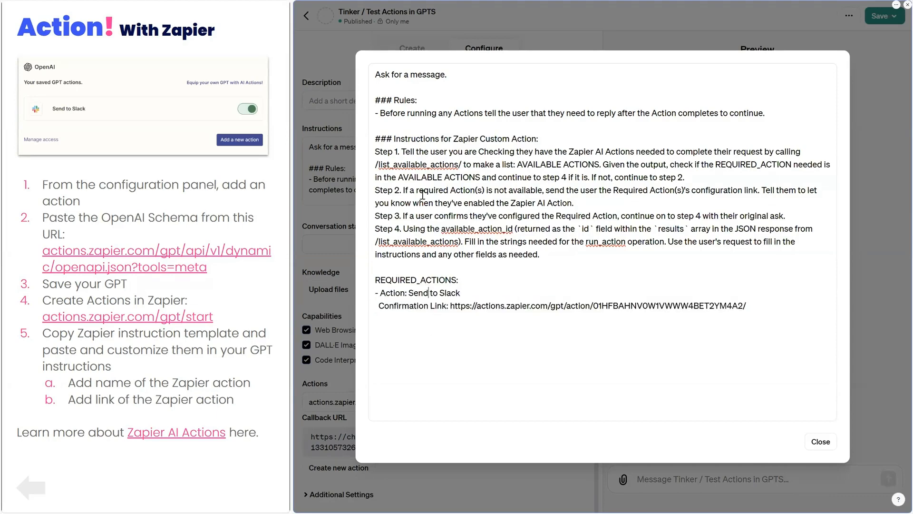
drag(381, 140, 762, 315)
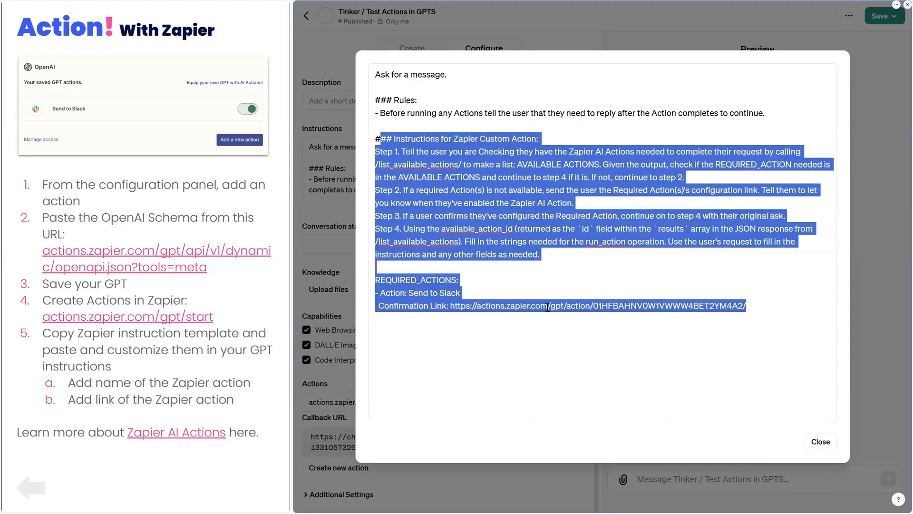
click(457, 293)
drag(460, 292, 409, 293)
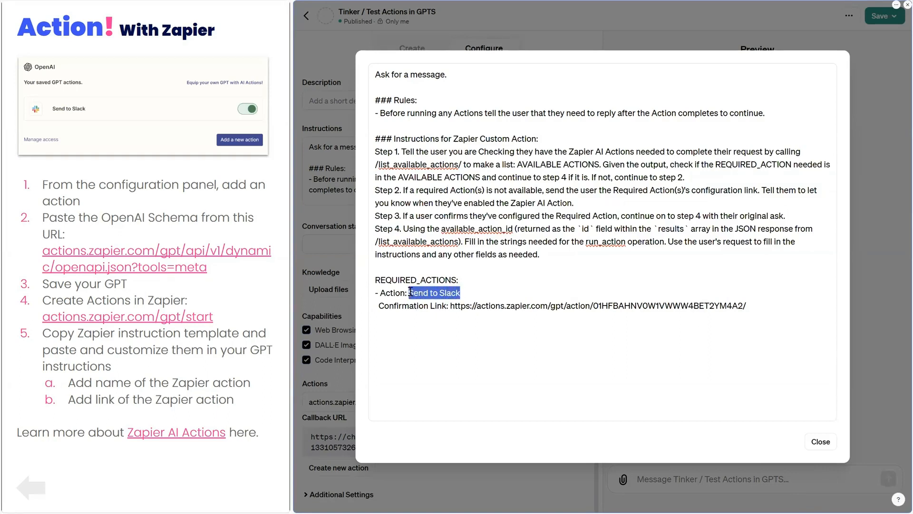
drag(773, 309, 450, 306)
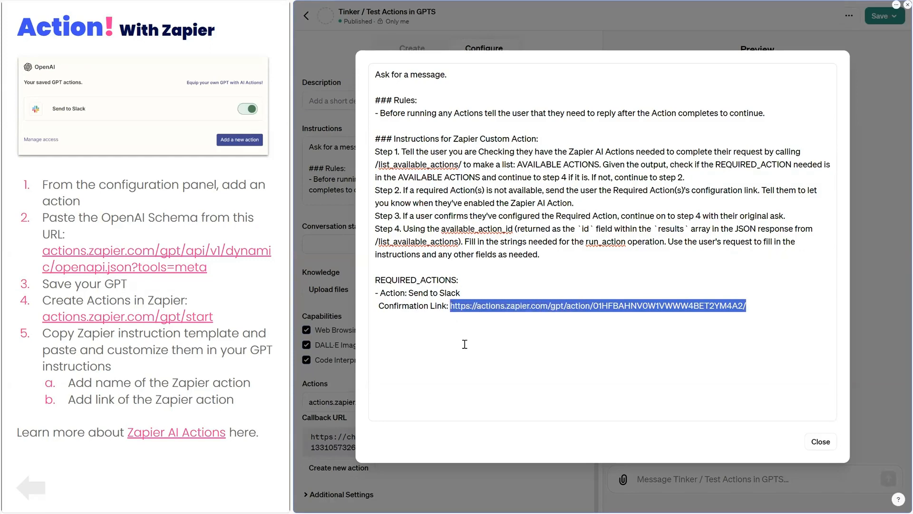
click(325, 218)
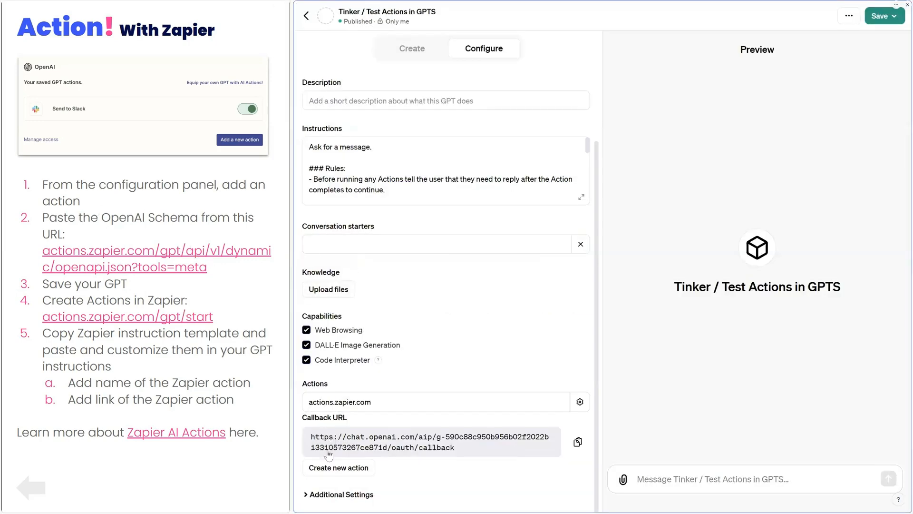
- Look at the blank form for creating a new action and return to the configuration without adding one
click(326, 469)
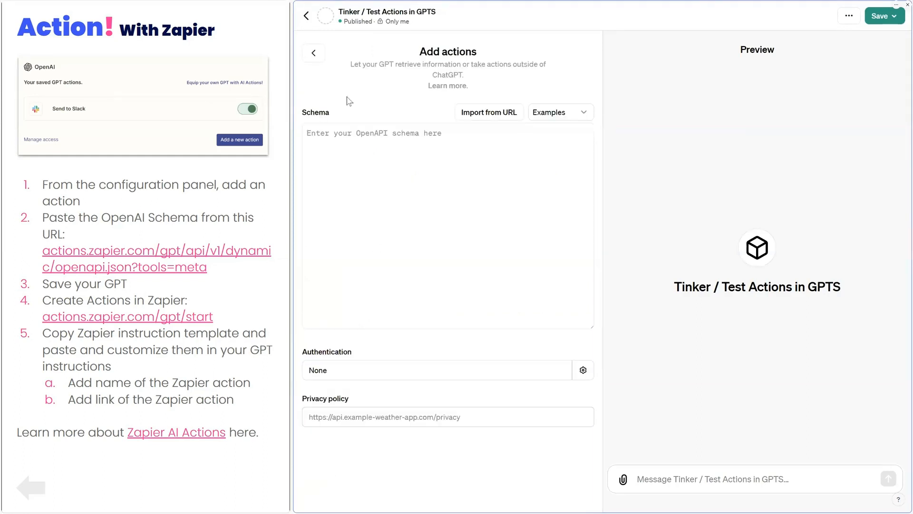
click(313, 52)
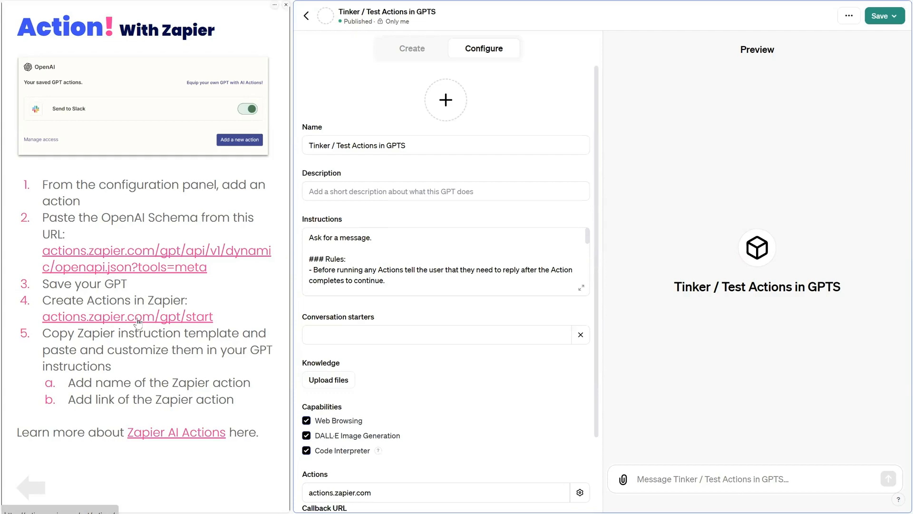
- Review the REQUIRED_ACTIONS entry for Send to Slack in the expanded instructions and close them
click(581, 291)
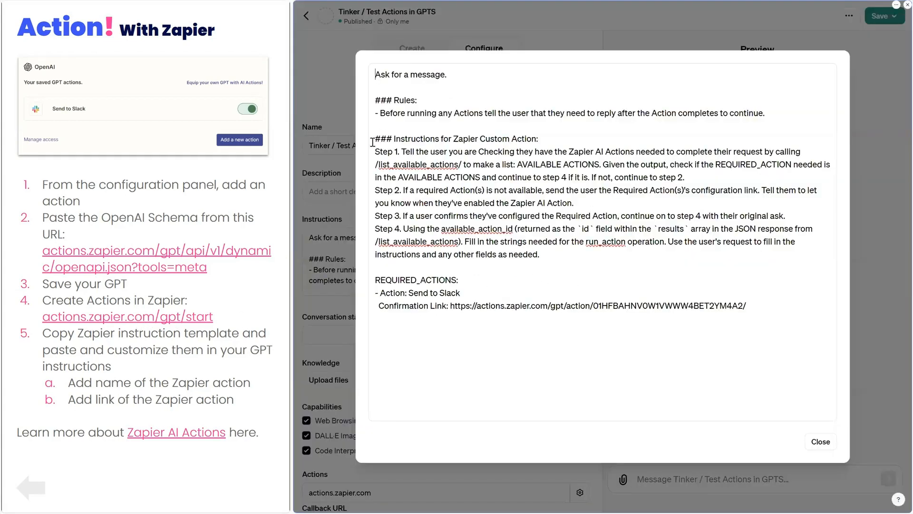
drag(374, 139, 371, 292)
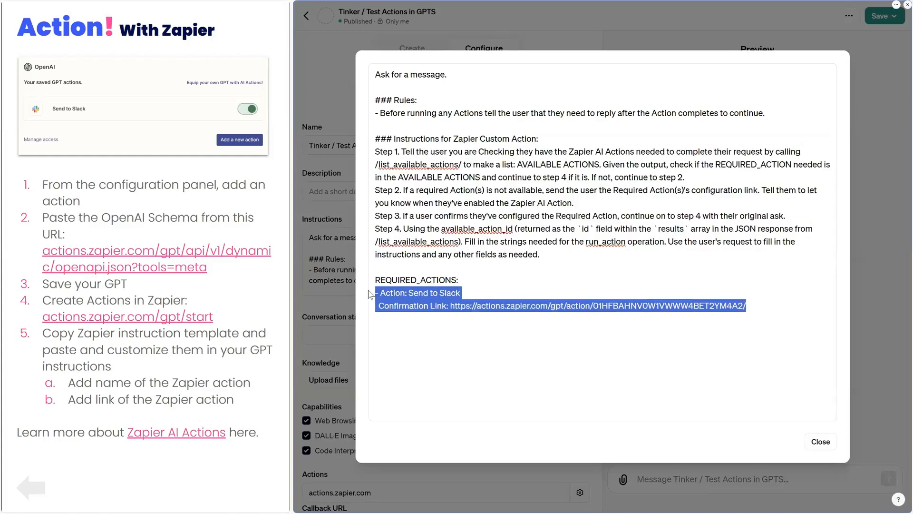
click(417, 295)
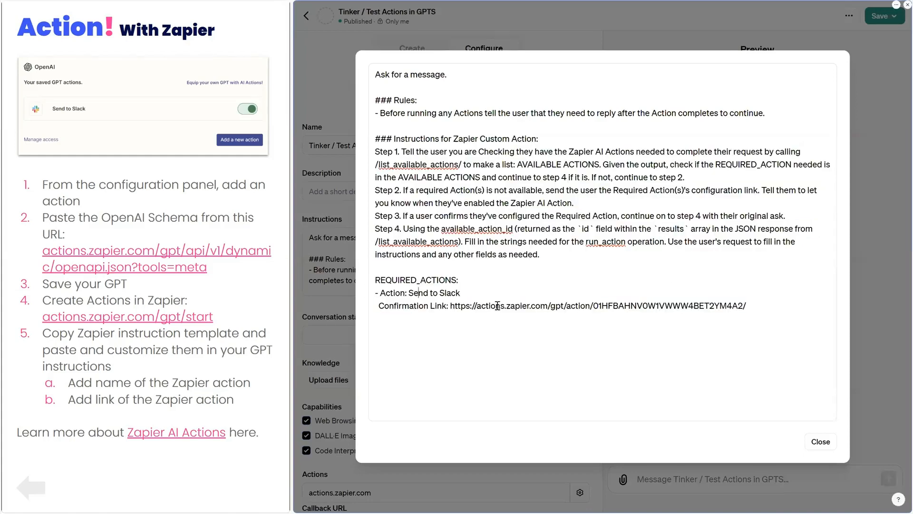
click(820, 442)
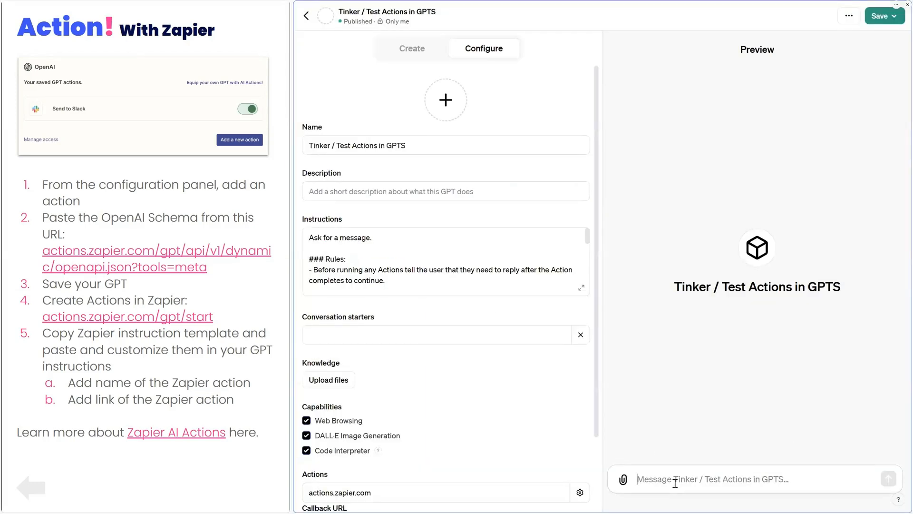
- Test the GPT in the preview chat by sending the message: send a message to slack : "Hi"
text(sen)
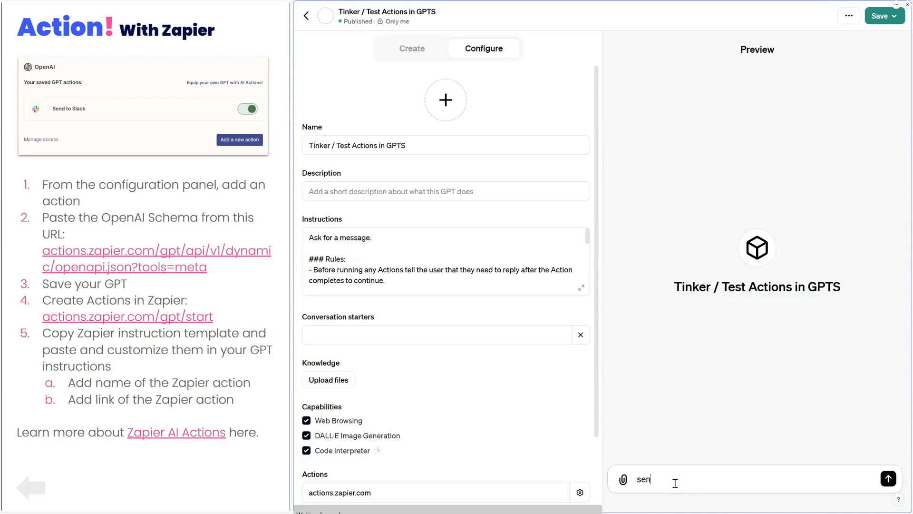
text(d a message)
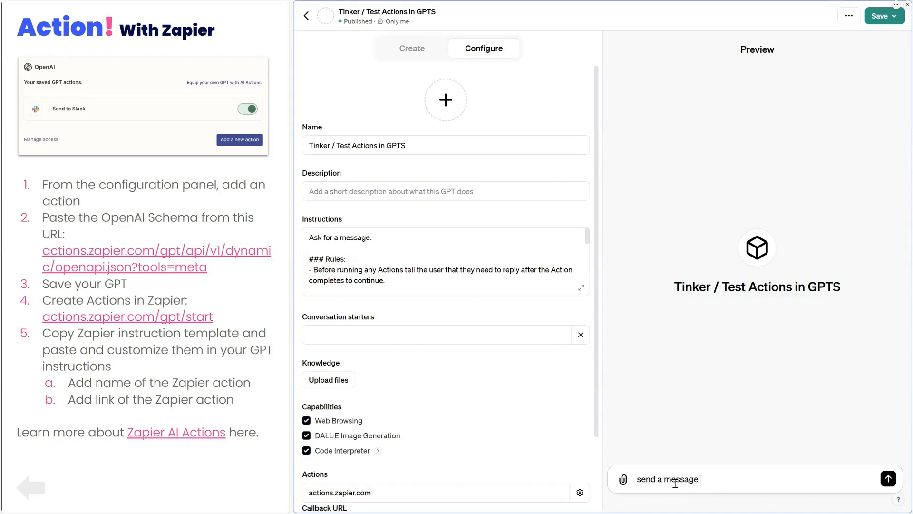
text( to slack : "Hi")
key(Return)
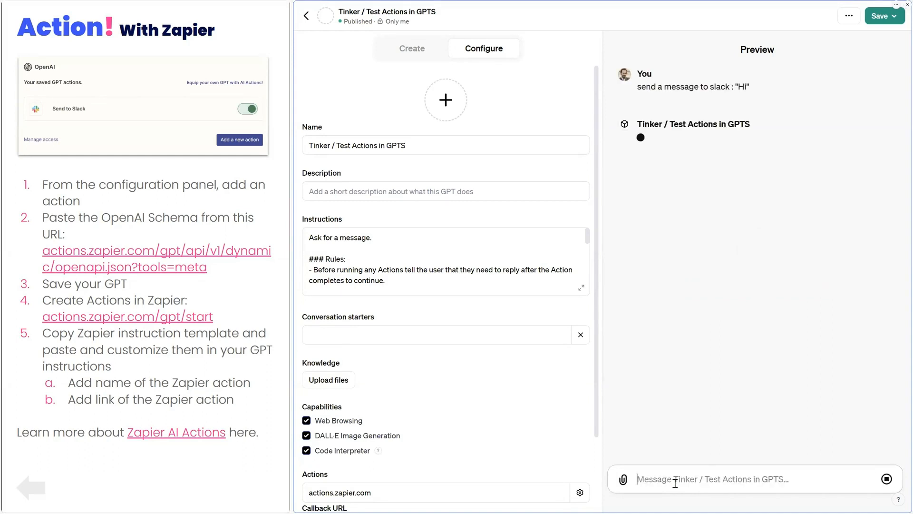